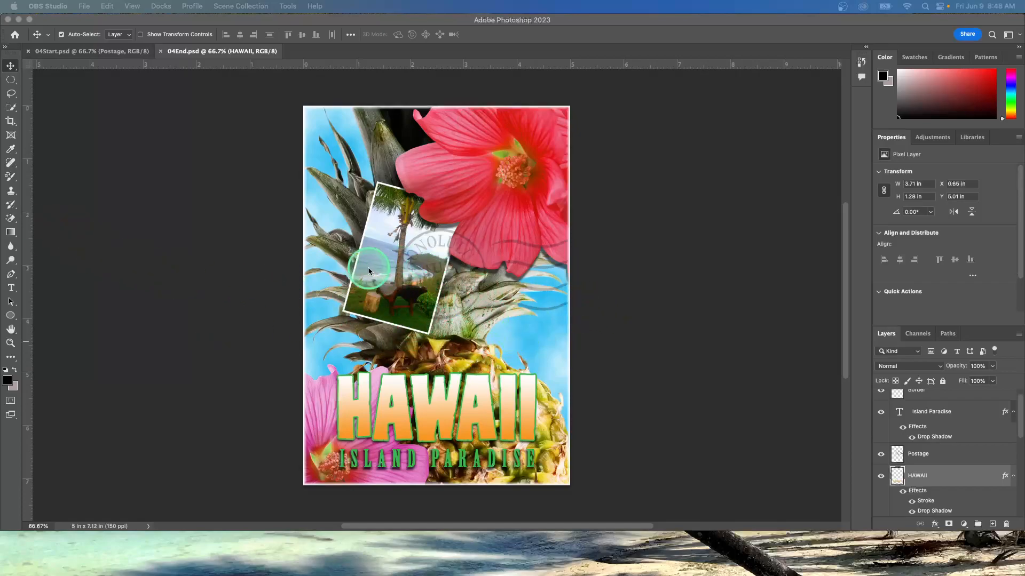
# - Compare 04Start.psd with the finished 04End.psd, and briefly show and hide the Flower layer in 04Start.psd
pyautogui.click(59, 56)
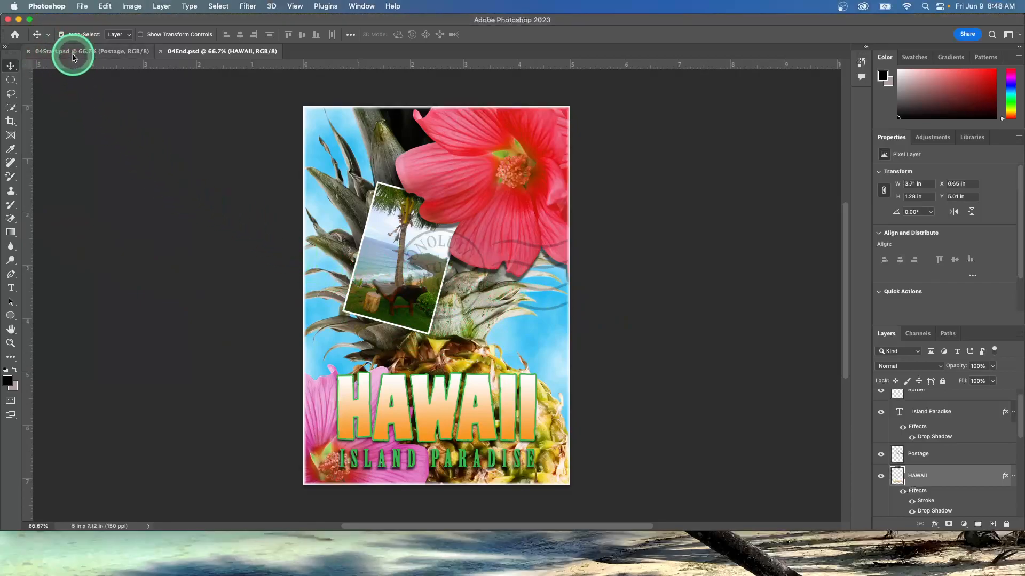
pyautogui.click(72, 52)
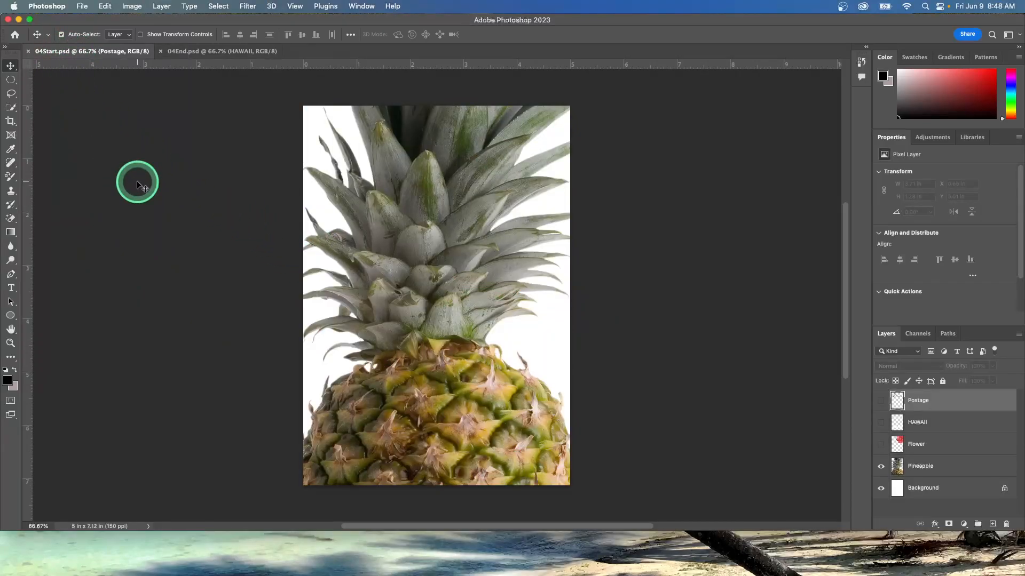
pyautogui.click(208, 53)
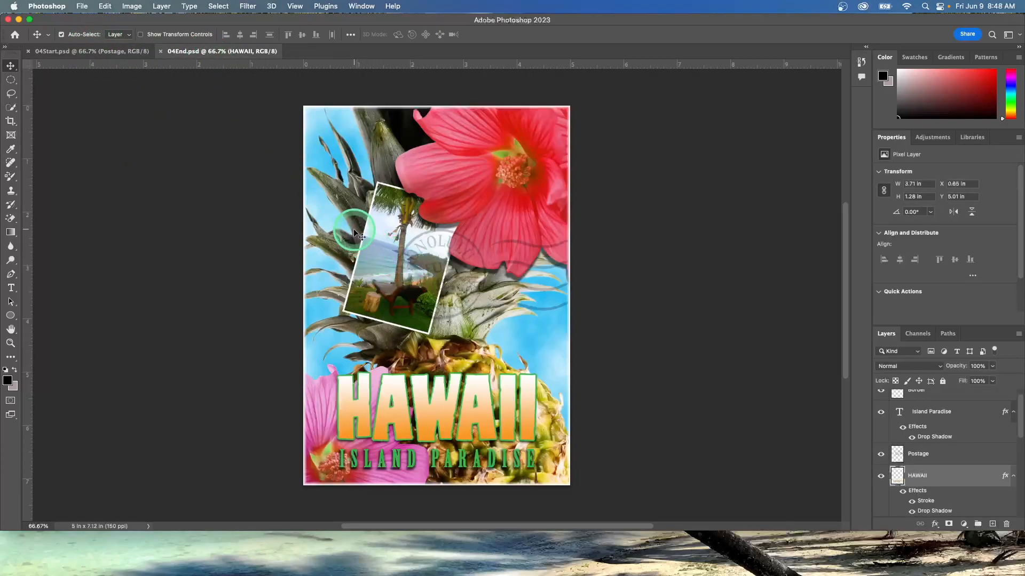
pyautogui.click(85, 53)
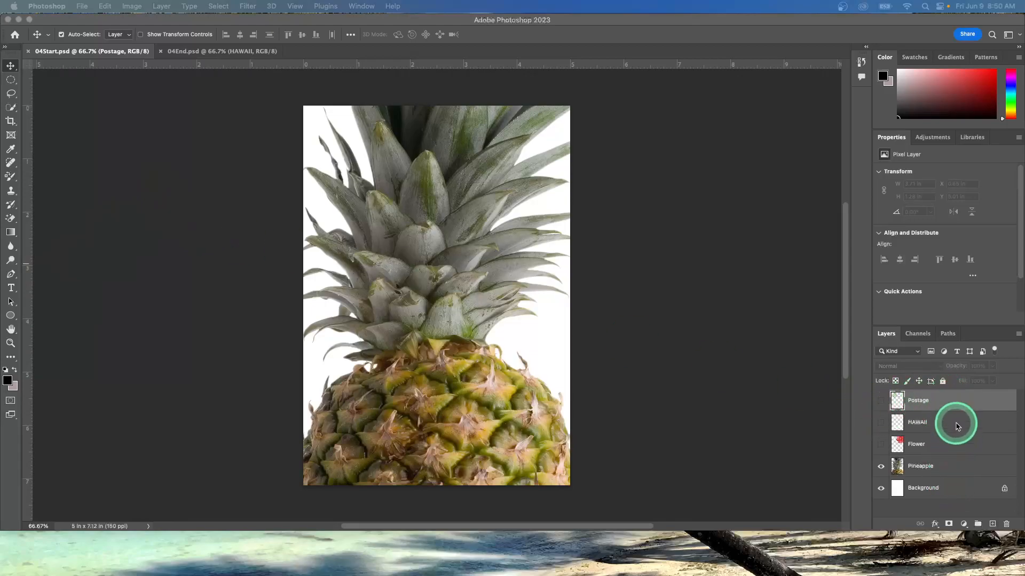
pyautogui.click(881, 445)
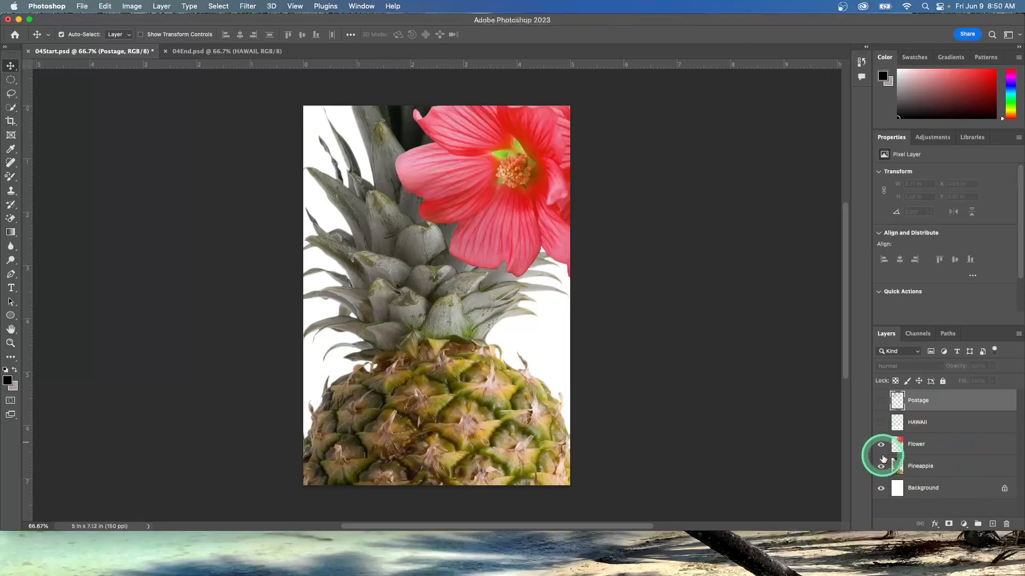
pyautogui.click(880, 444)
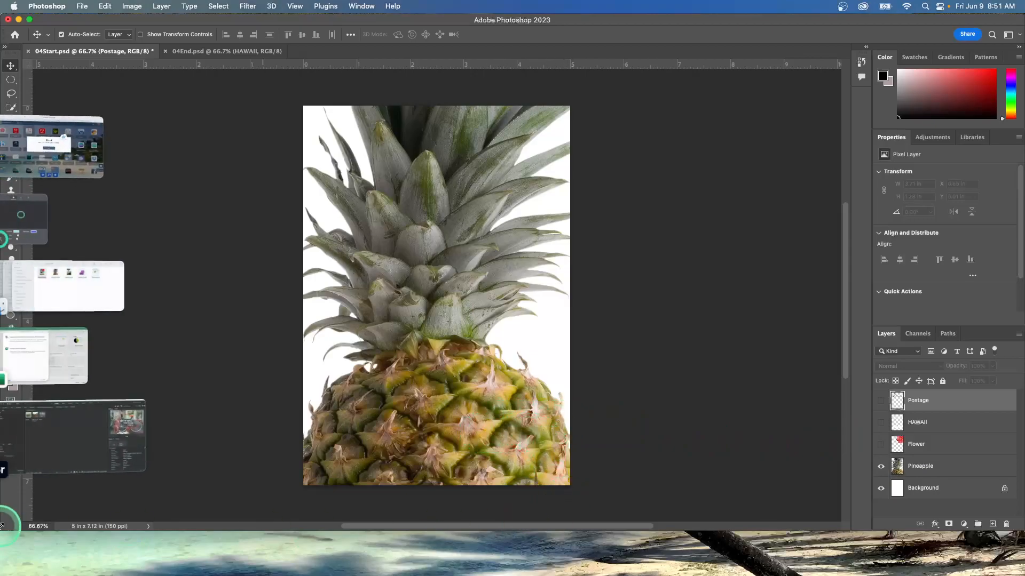
# - Save 04Start.psd as a Photoshop file in Lesson04, named 04Working_ plus the author's surname, with Maximize Compatibility on
pyautogui.moveTo(544, 575)
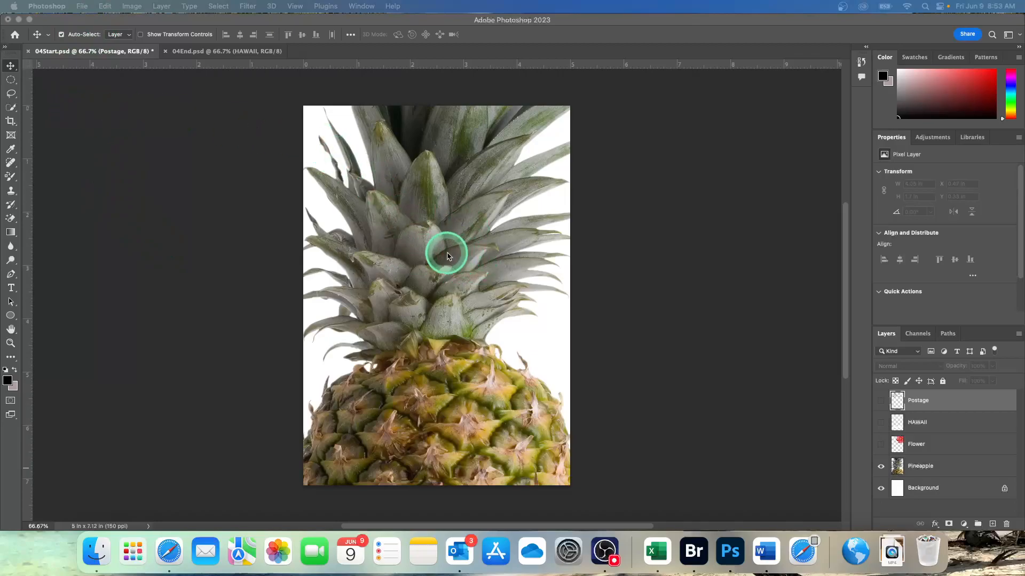
pyautogui.click(87, 6)
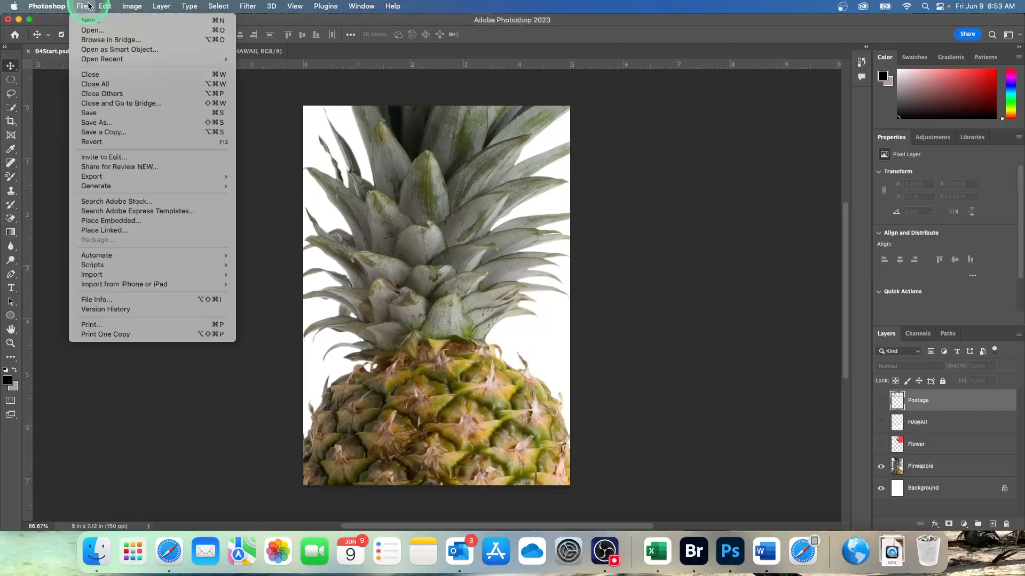
pyautogui.click(90, 122)
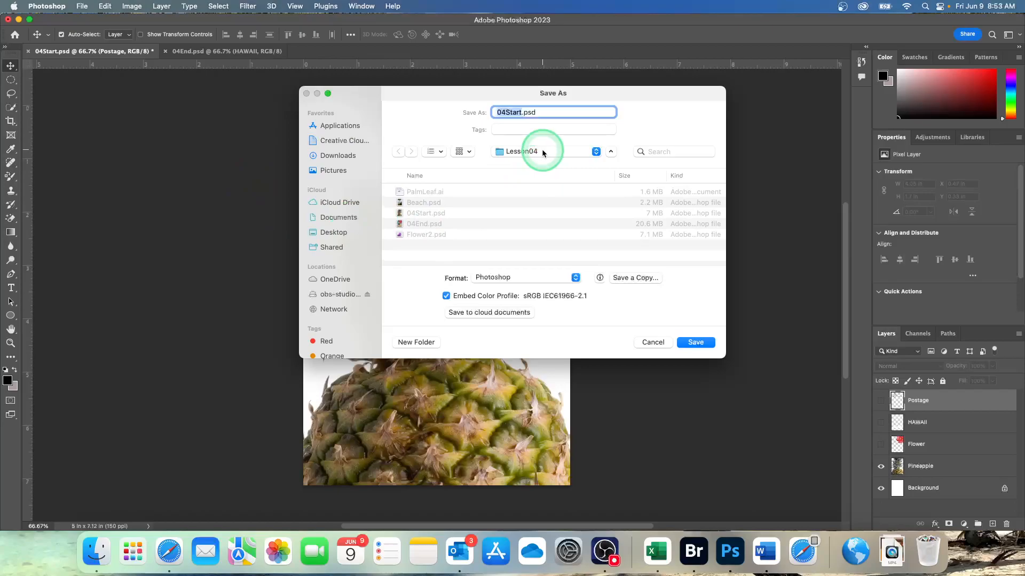
pyautogui.write('04Working_Parazine')
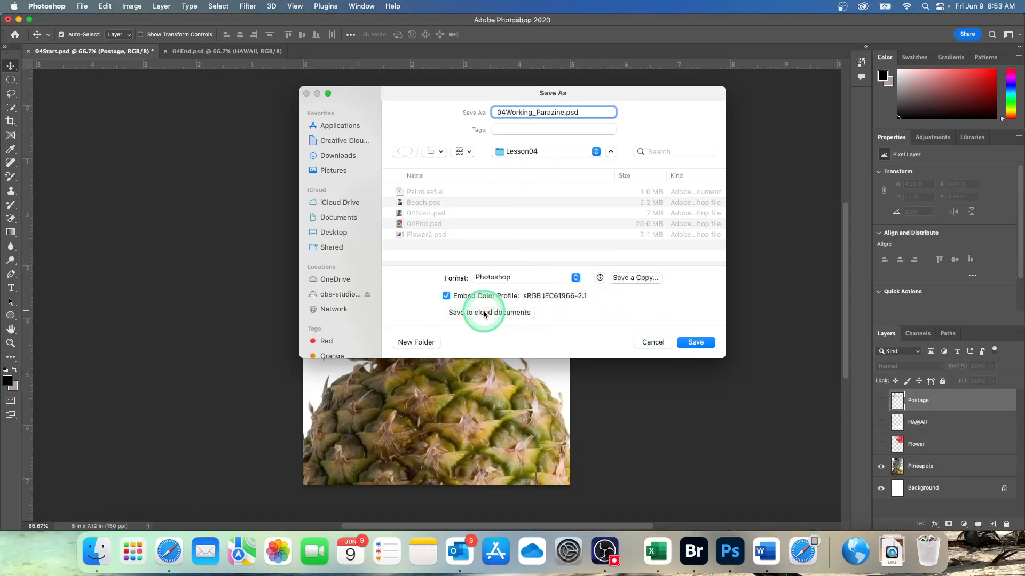
pyautogui.click(686, 342)
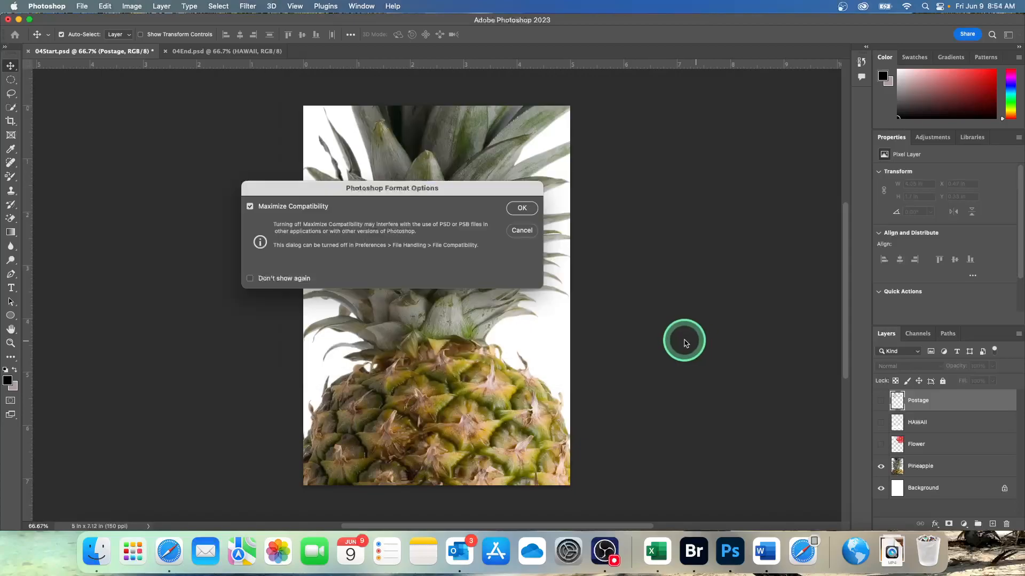
pyautogui.click(521, 208)
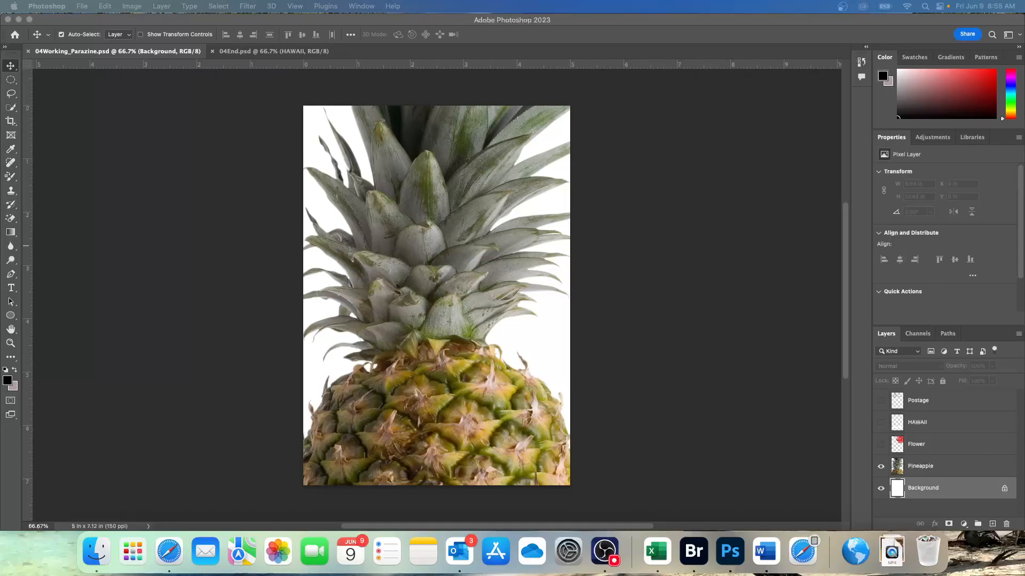
# - Hide the Layers panel and show it again
pyautogui.click(98, 368)
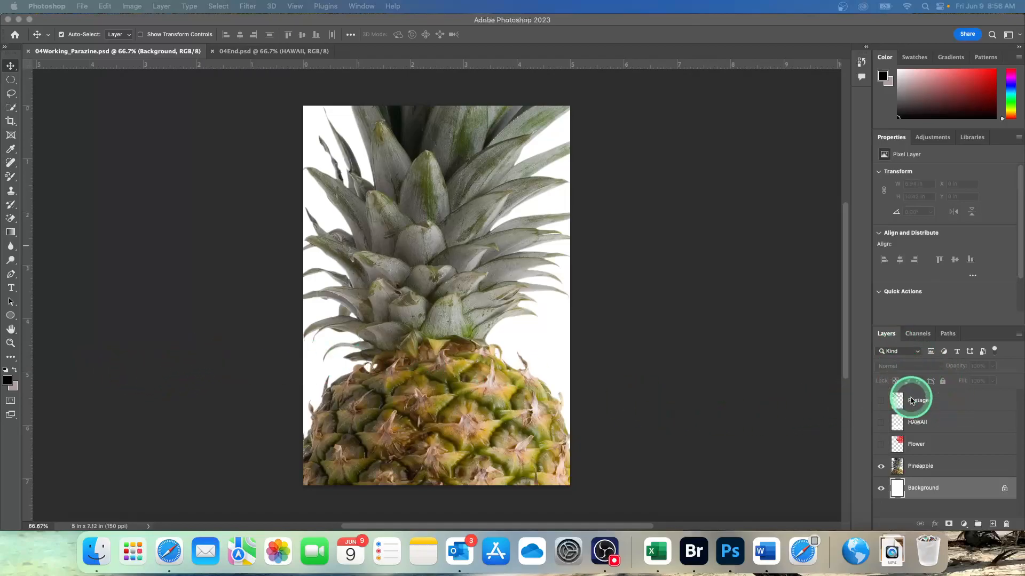
pyautogui.click(360, 6)
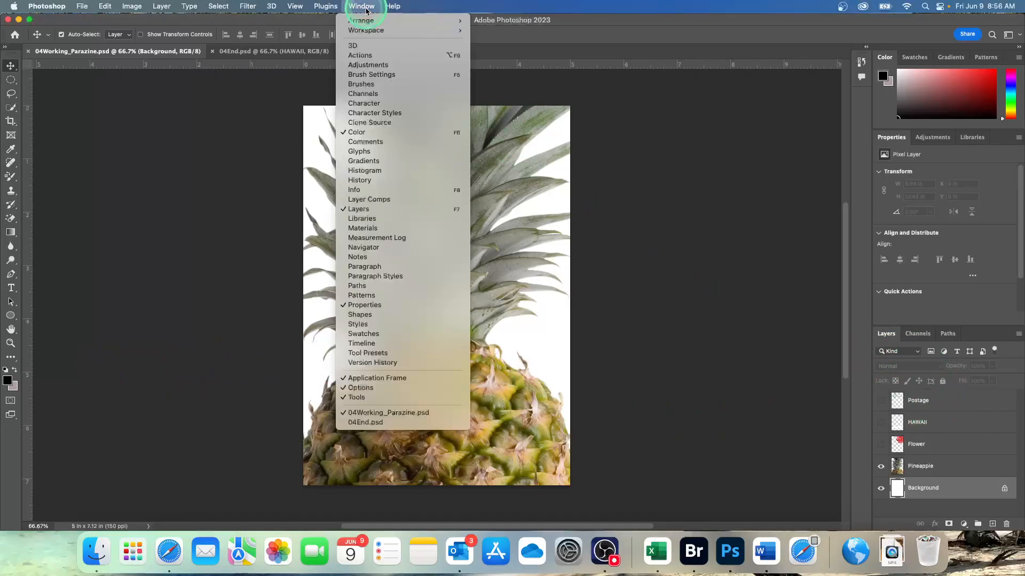
pyautogui.click(356, 209)
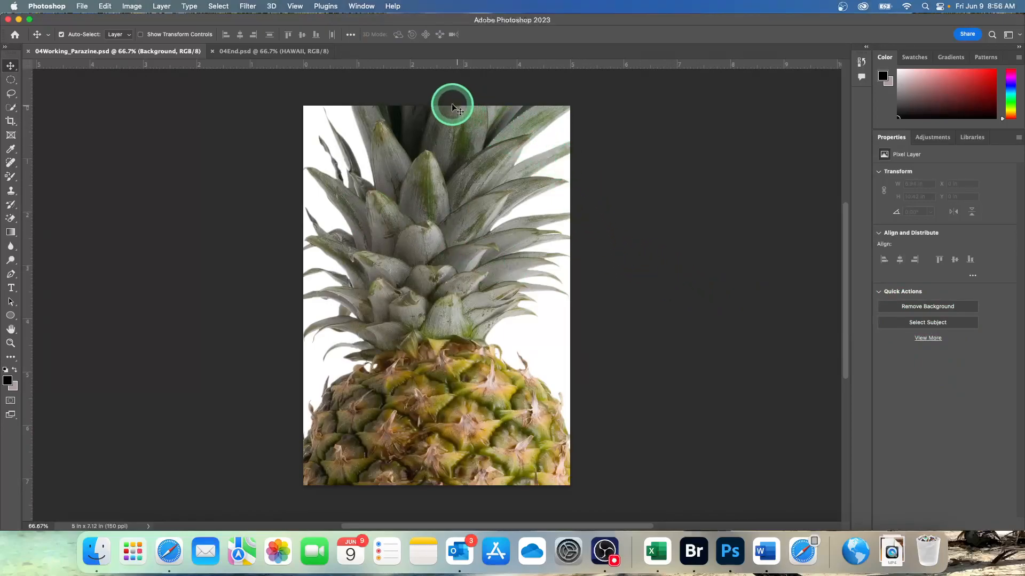
pyautogui.click(361, 6)
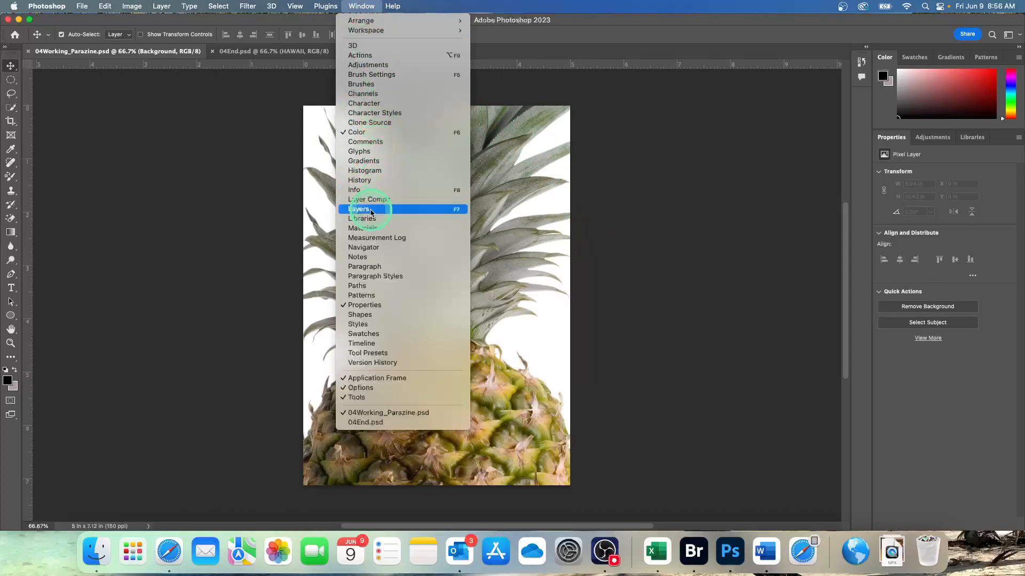
pyautogui.click(363, 209)
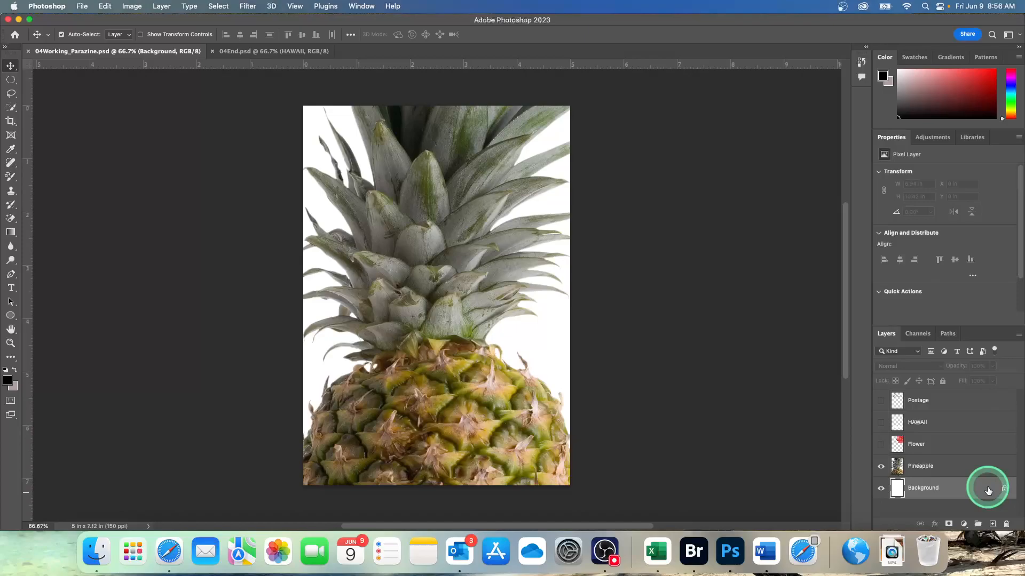
# - Select the Pineapple and Background layers in turn, and hide and show the Background to inspect the transparency behind the pineapple
pyautogui.click(966, 470)
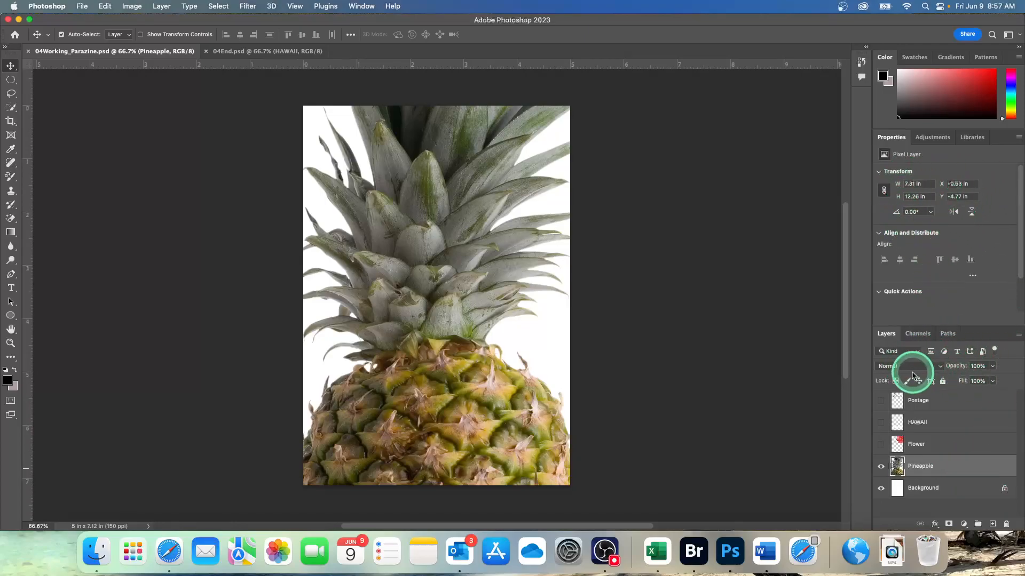
pyautogui.click(950, 491)
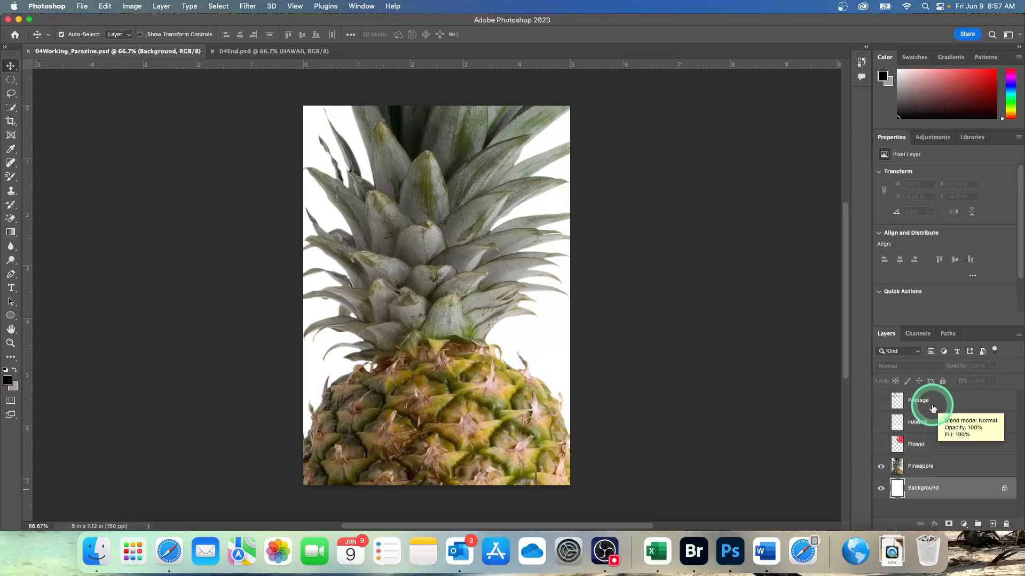
pyautogui.click(881, 489)
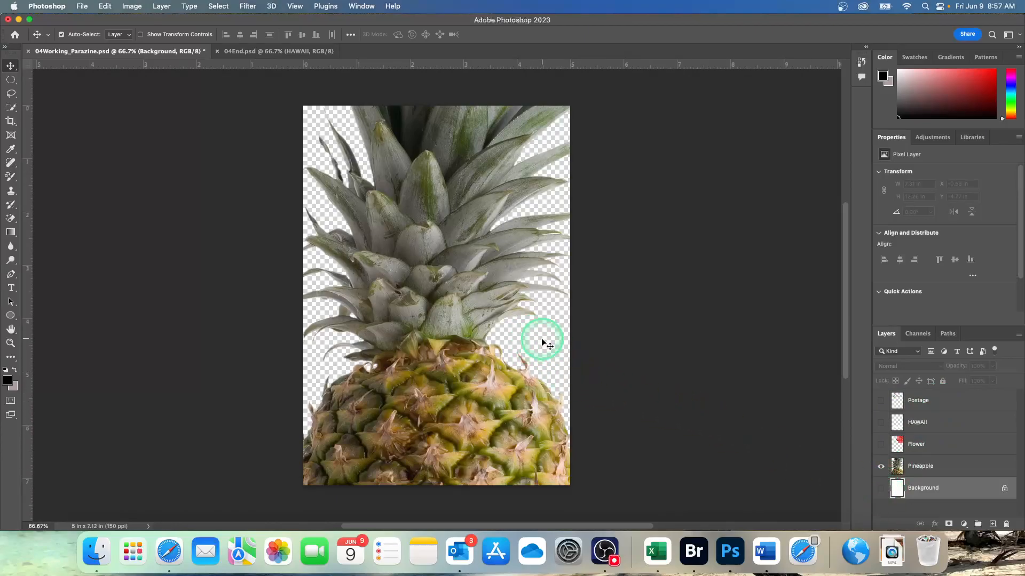
pyautogui.click(881, 490)
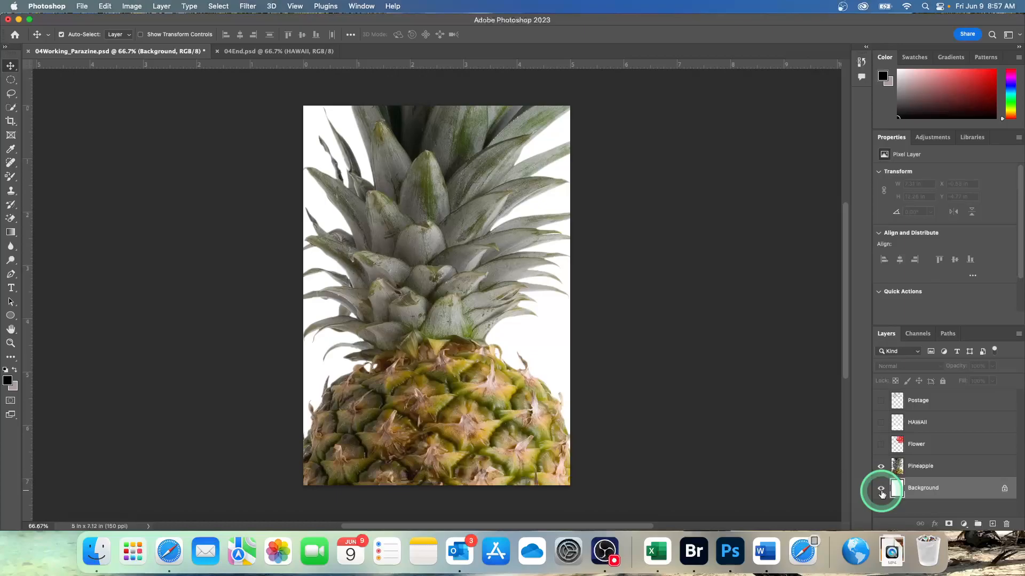
# - Open Beach.psd from the Lesson04 folder and return to the pineapple working document
pyautogui.click(84, 7)
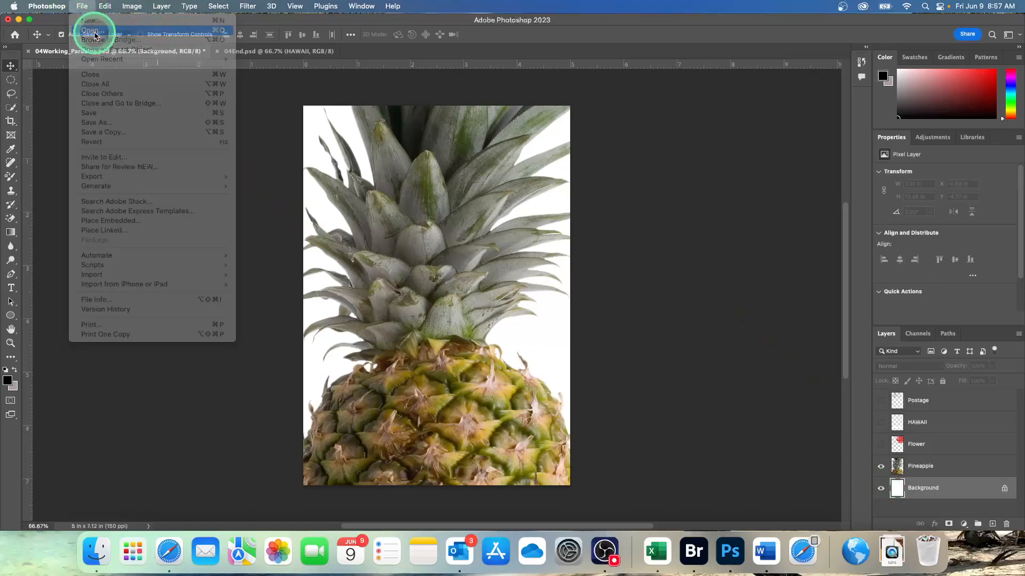
pyautogui.click(93, 31)
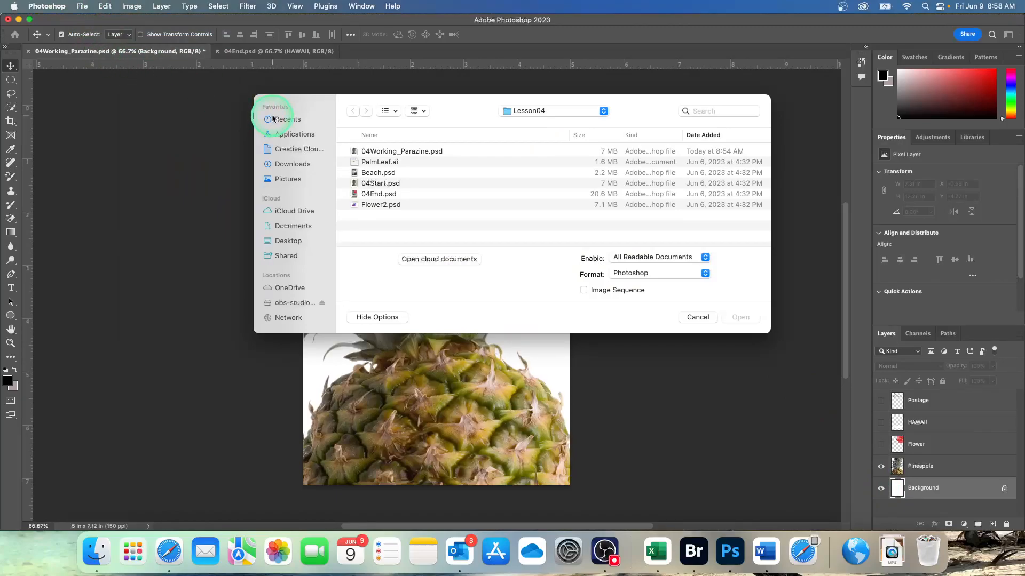
pyautogui.hscroll(2, 368, 174)
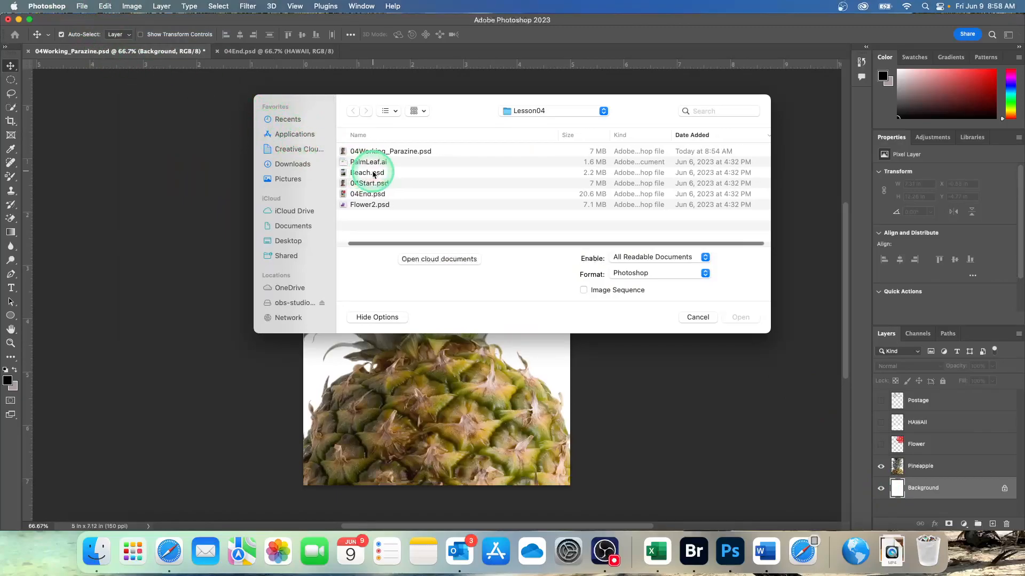
pyautogui.doubleClick(374, 174)
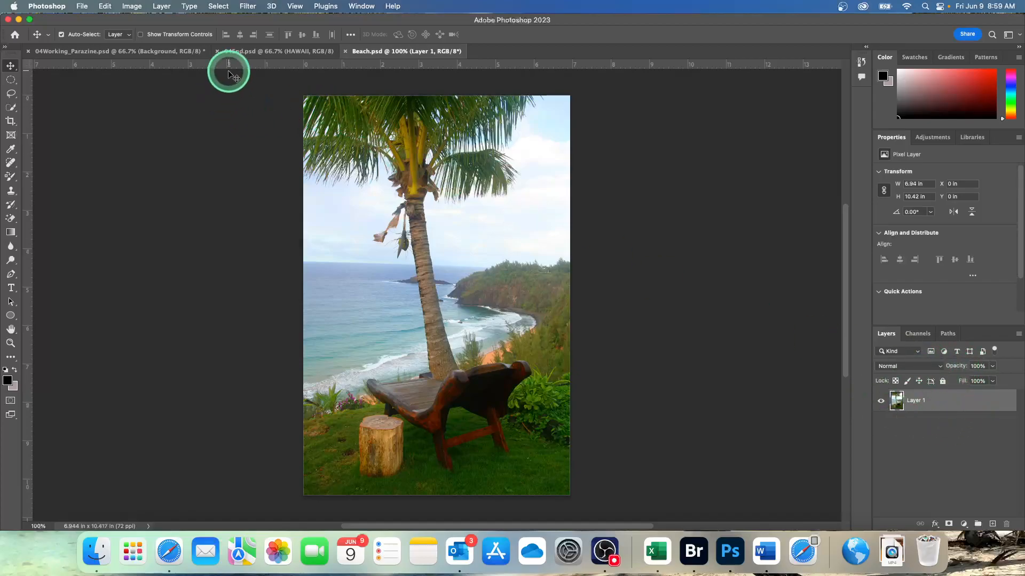
pyautogui.click(135, 51)
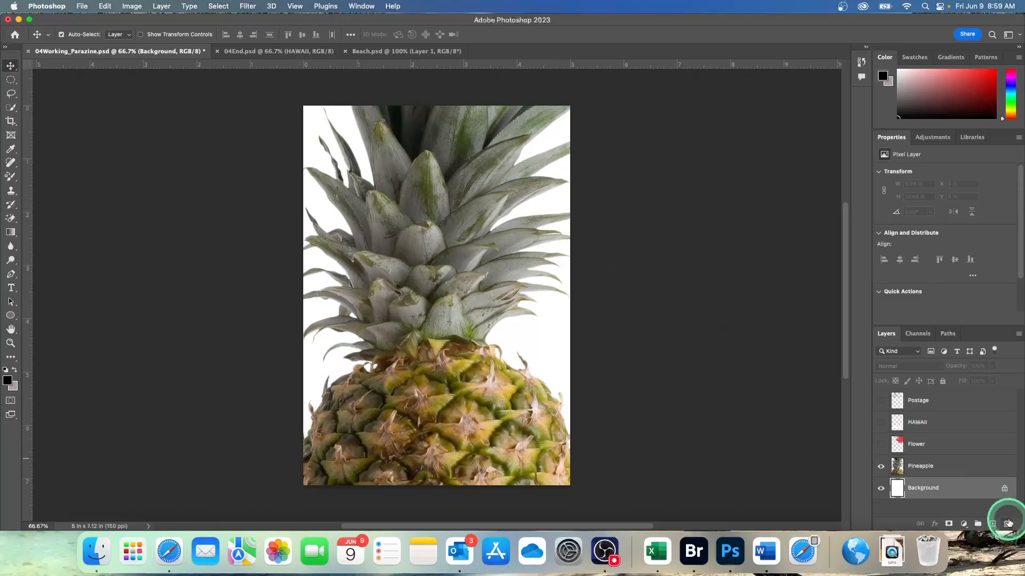
# - Unlock the Background layer to make it a regular layer, and toggle its visibility off and on
pyautogui.click(1003, 488)
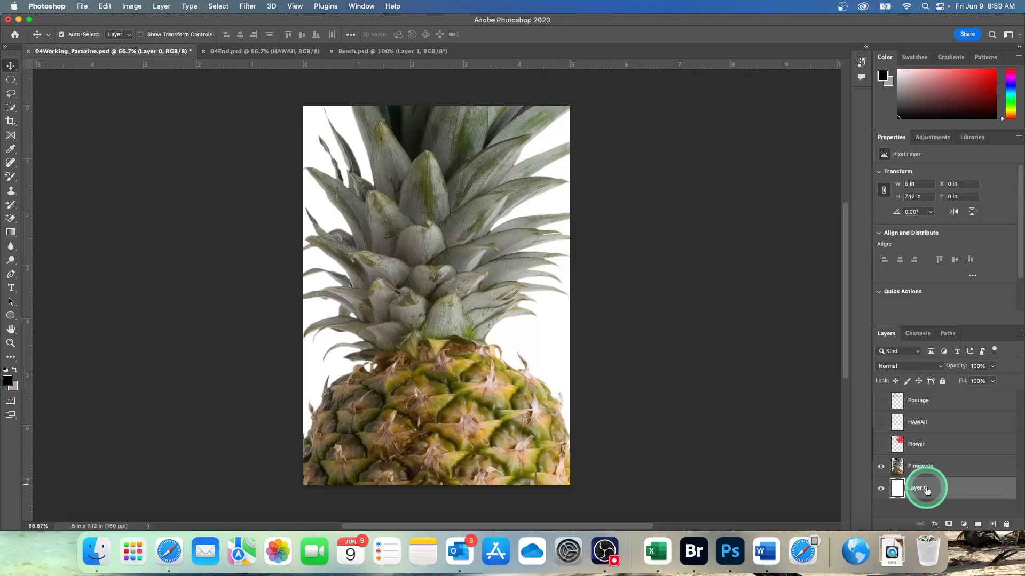
pyautogui.doubleClick(964, 490)
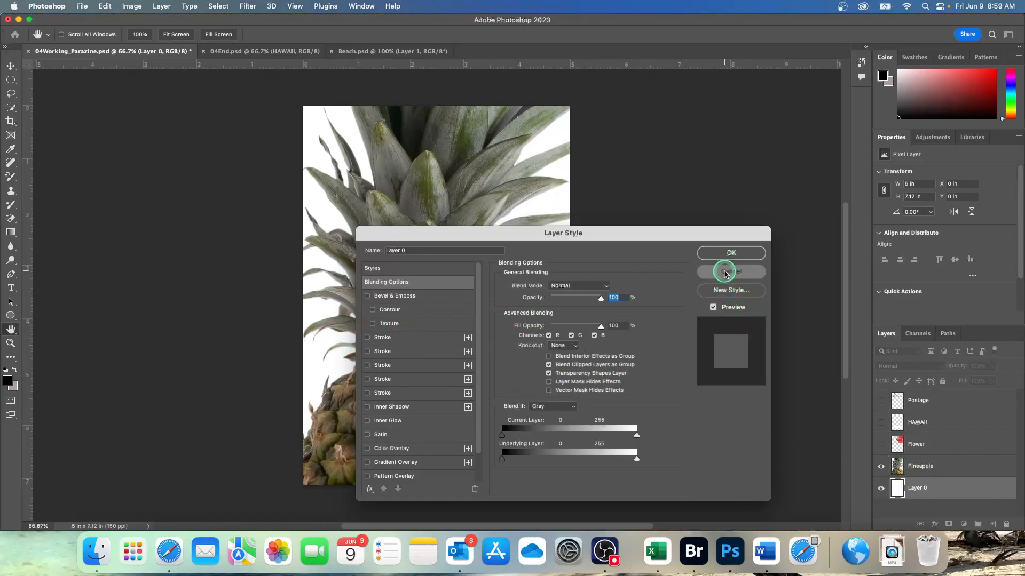
pyautogui.click(729, 270)
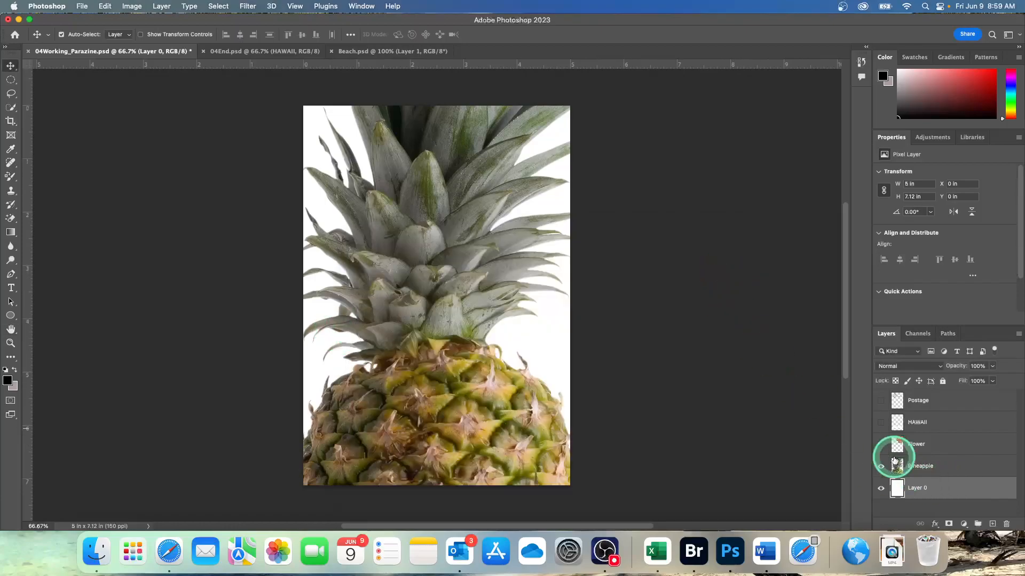
pyautogui.click(880, 489)
pyautogui.click(881, 489)
# - Convert Layer 0 back into the document's locked Background layer
pyautogui.click(971, 491)
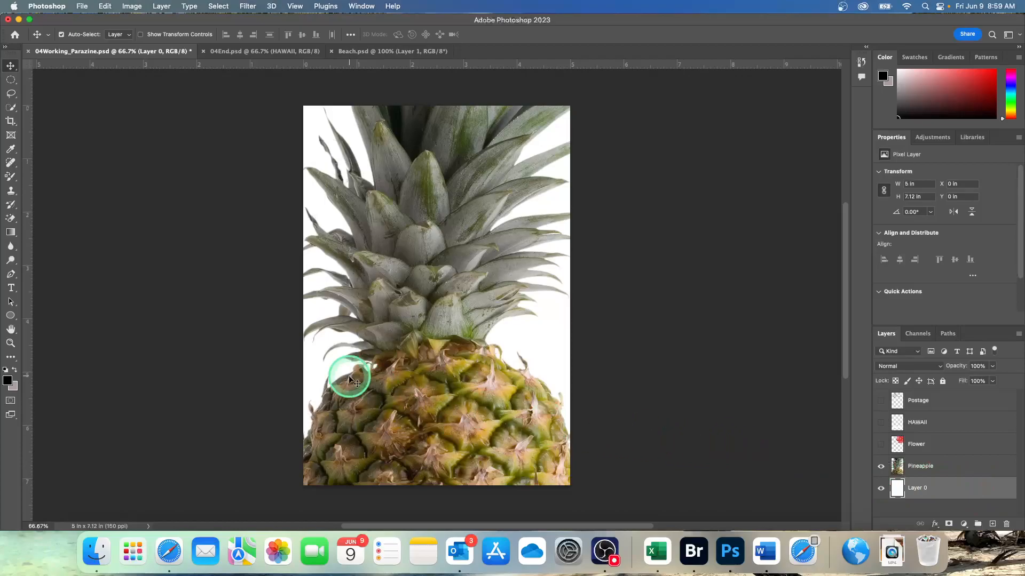
pyautogui.click(163, 7)
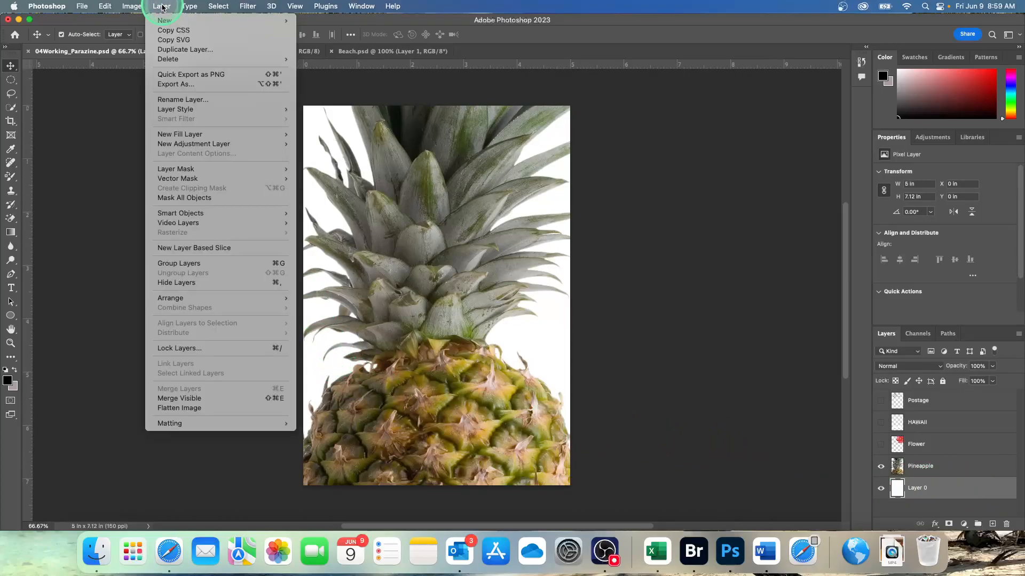
pyautogui.moveTo(165, 21)
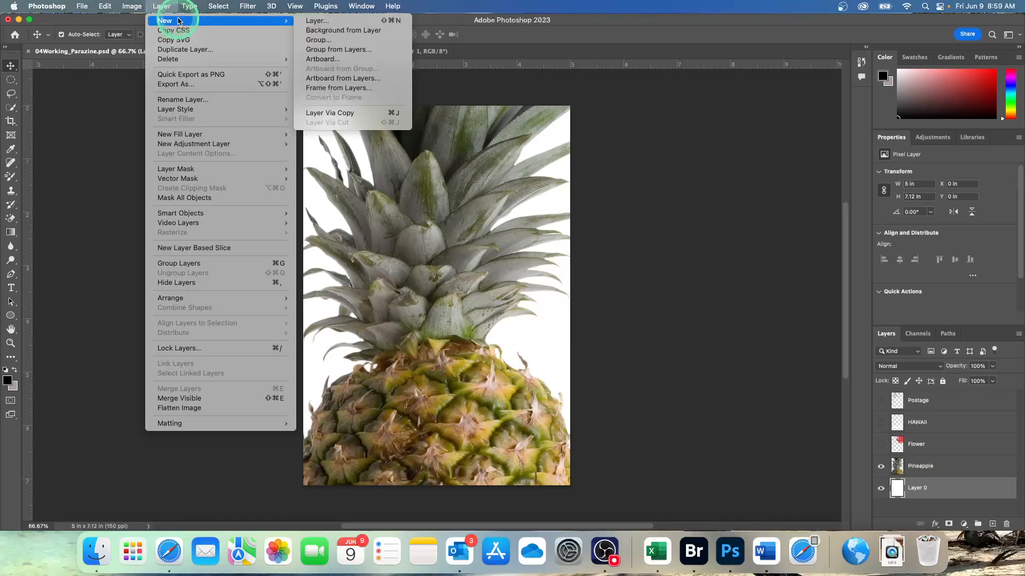
pyautogui.click(329, 31)
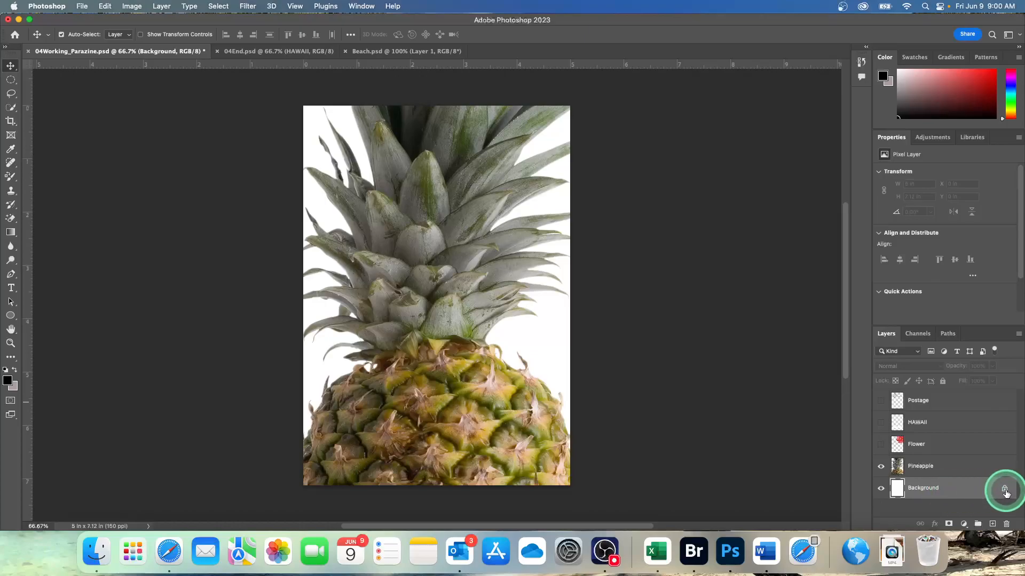
pyautogui.click(887, 491)
pyautogui.click(887, 491)
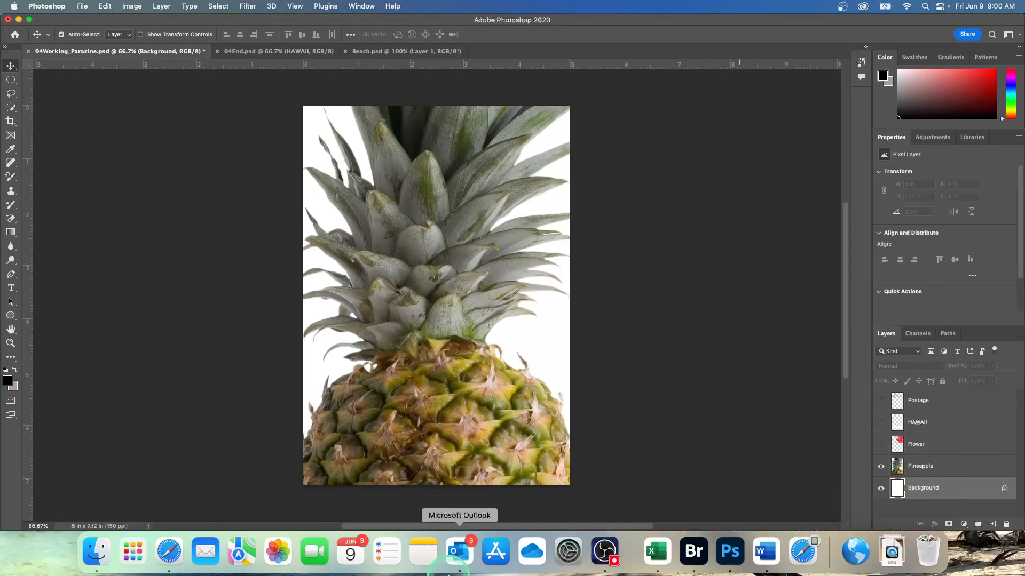
pyautogui.moveTo(13, 239)
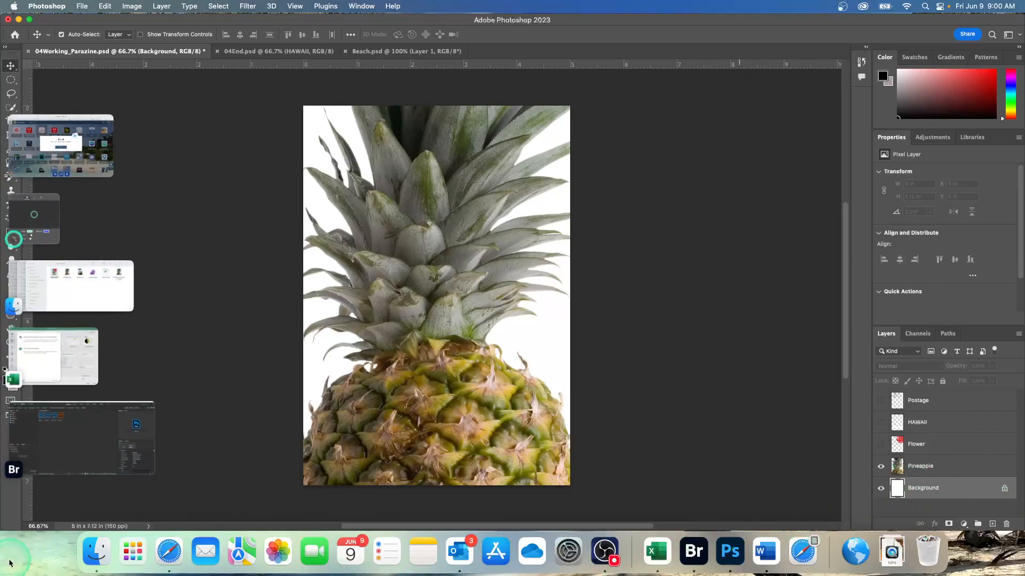